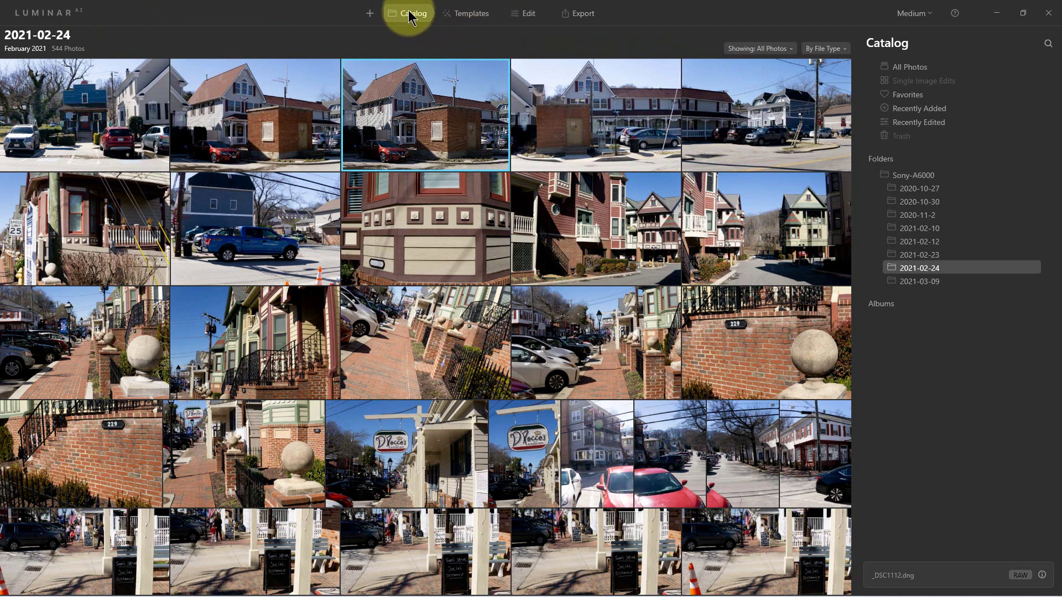
Step: Open the house photo _DSC1112.DNG in single-image view
{"action": "double_click", "coordinate": [456, 117]}
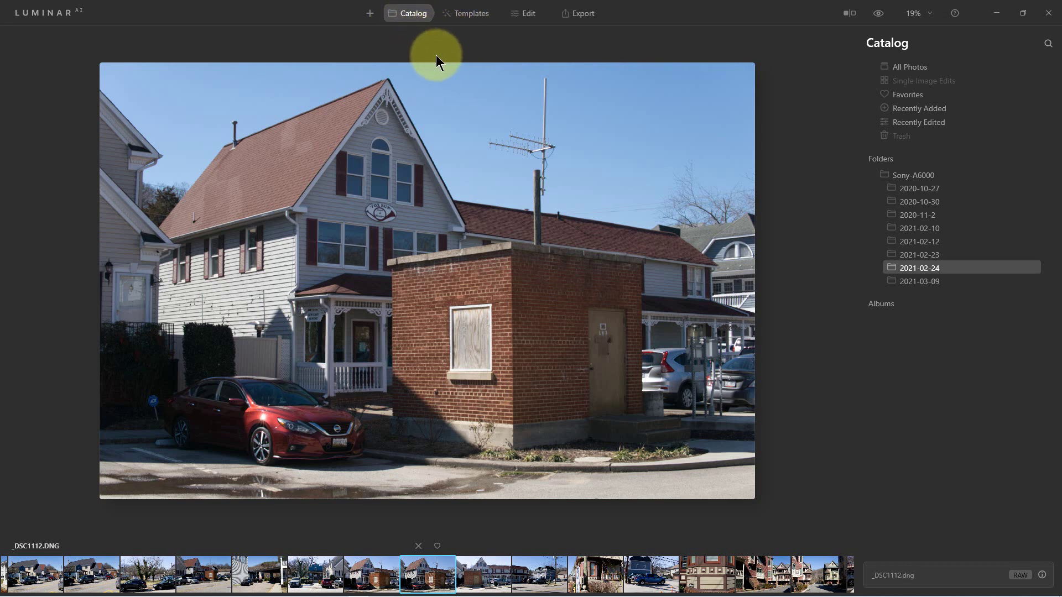
Step: In the Scenery templates, try Clear Skies and More Volume, then settle on Simple
{"action": "left_click", "coordinate": [467, 15]}
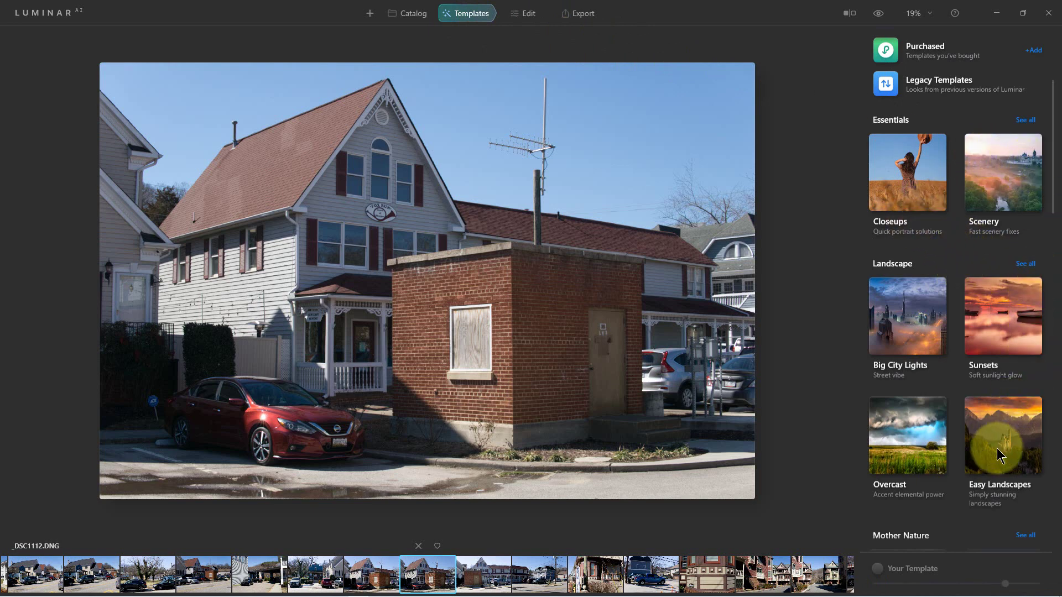
{"action": "left_click", "coordinate": [999, 181]}
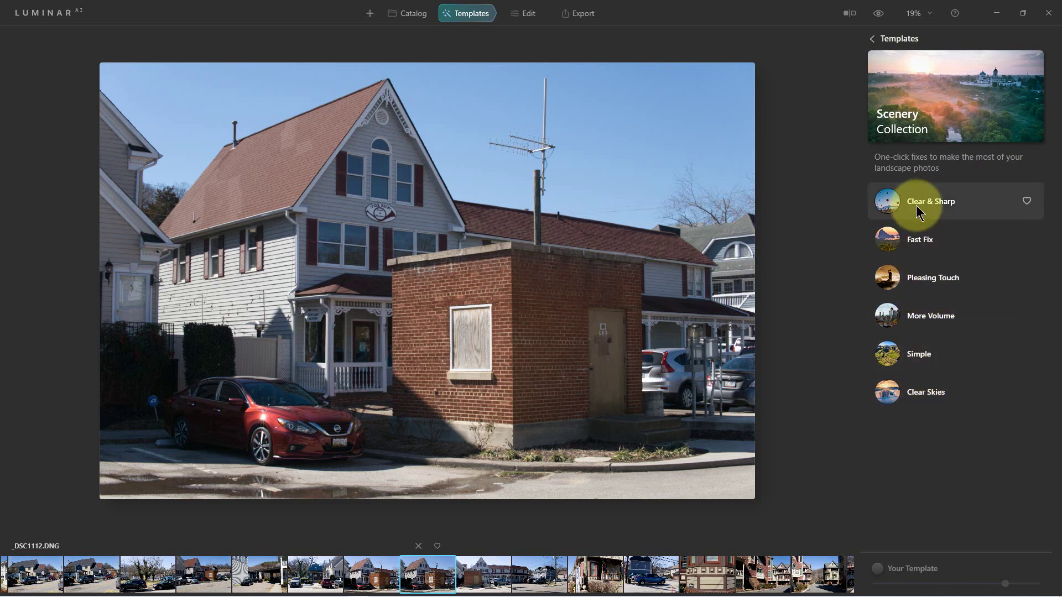
{"action": "left_click", "coordinate": [918, 394]}
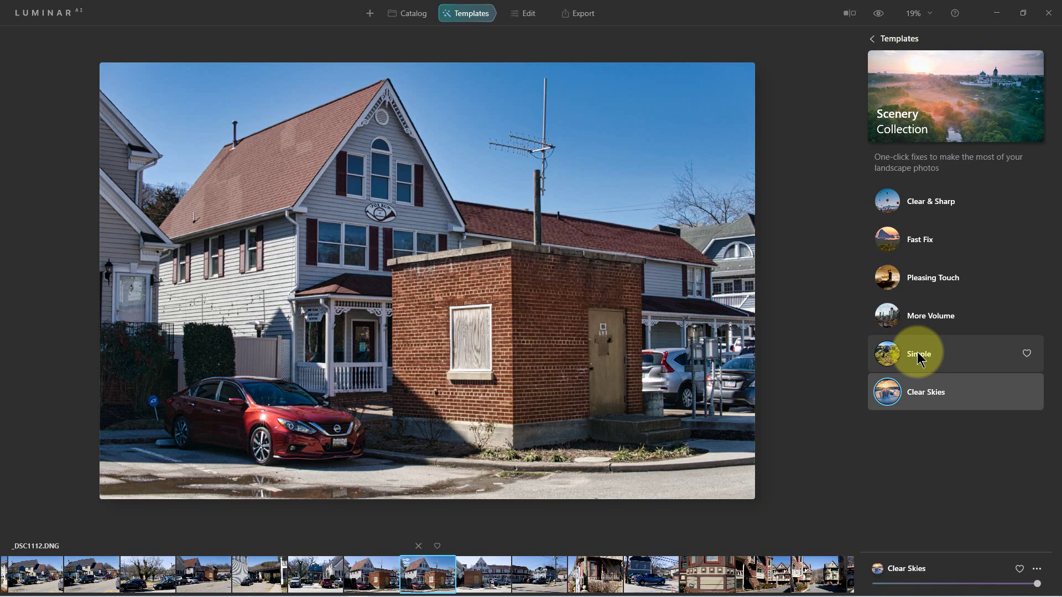
{"action": "left_click", "coordinate": [917, 353]}
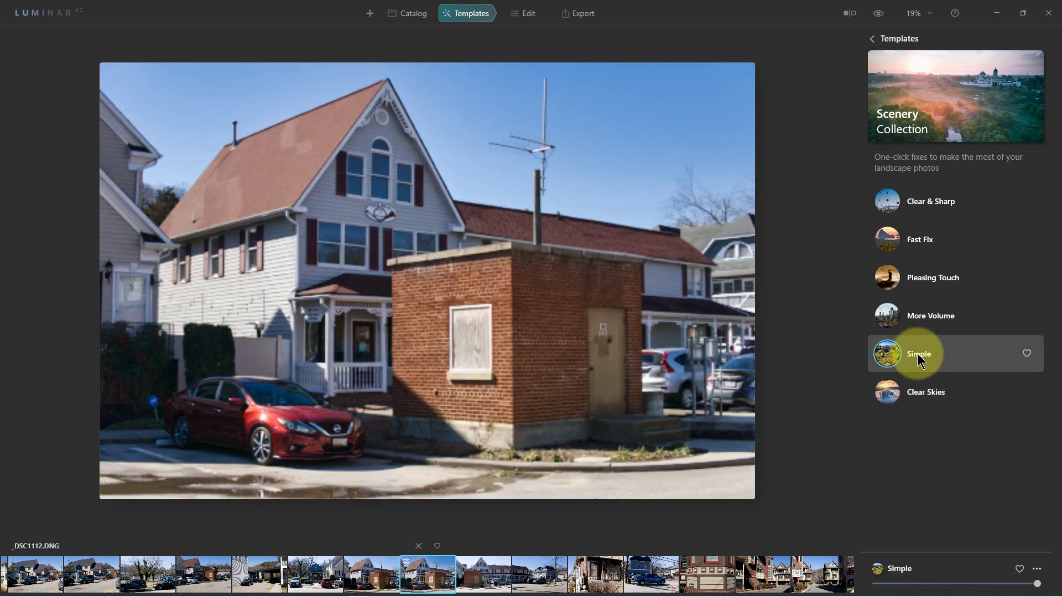
{"action": "left_click", "coordinate": [925, 325]}
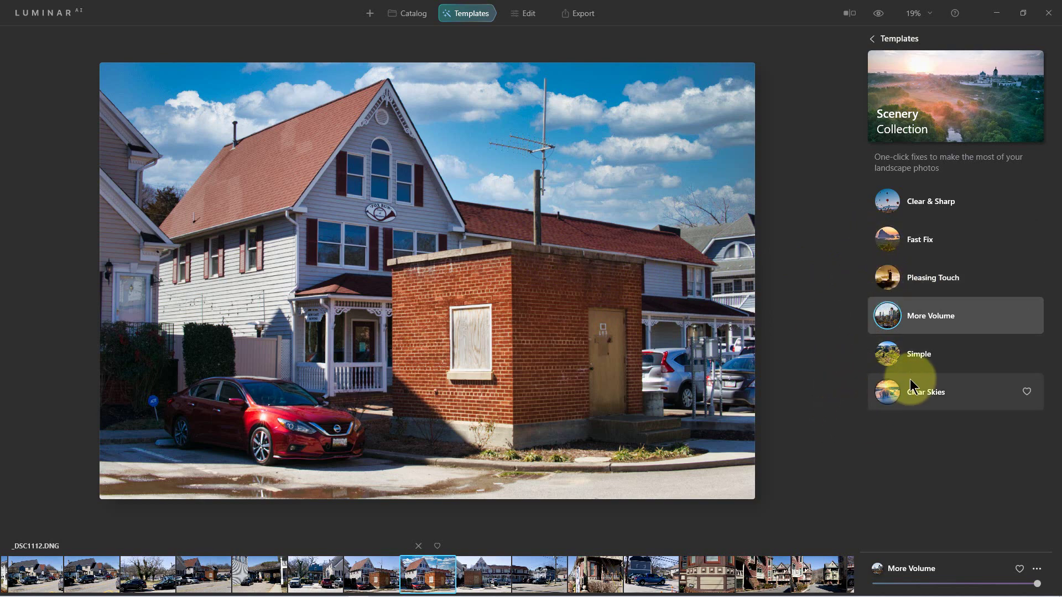
{"action": "left_click", "coordinate": [911, 359]}
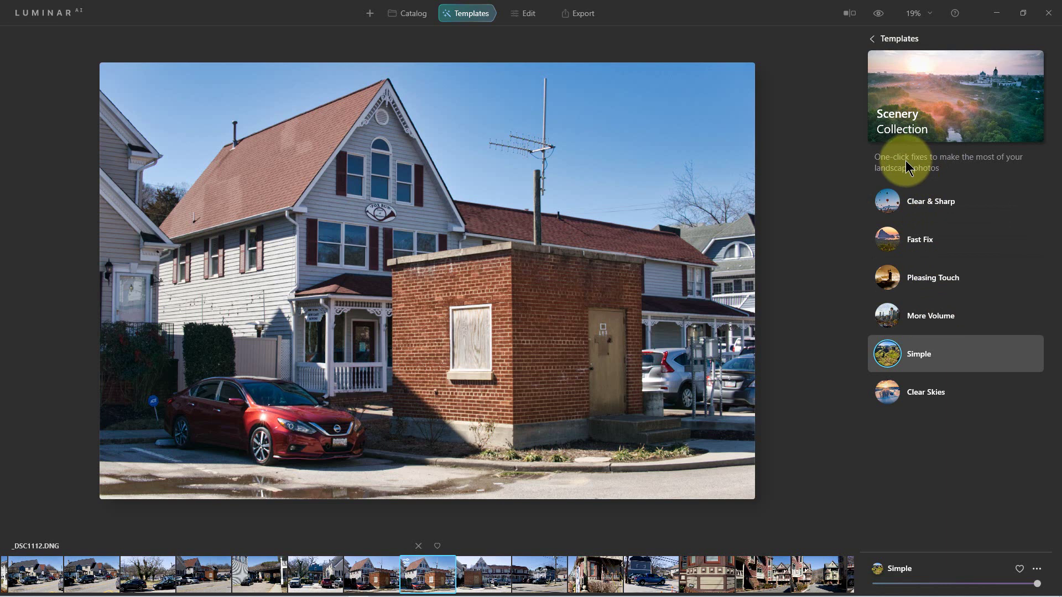
Step: Switch to Edit and browse the Tools list of Essentials and Creative tools
{"action": "left_click", "coordinate": [519, 14]}
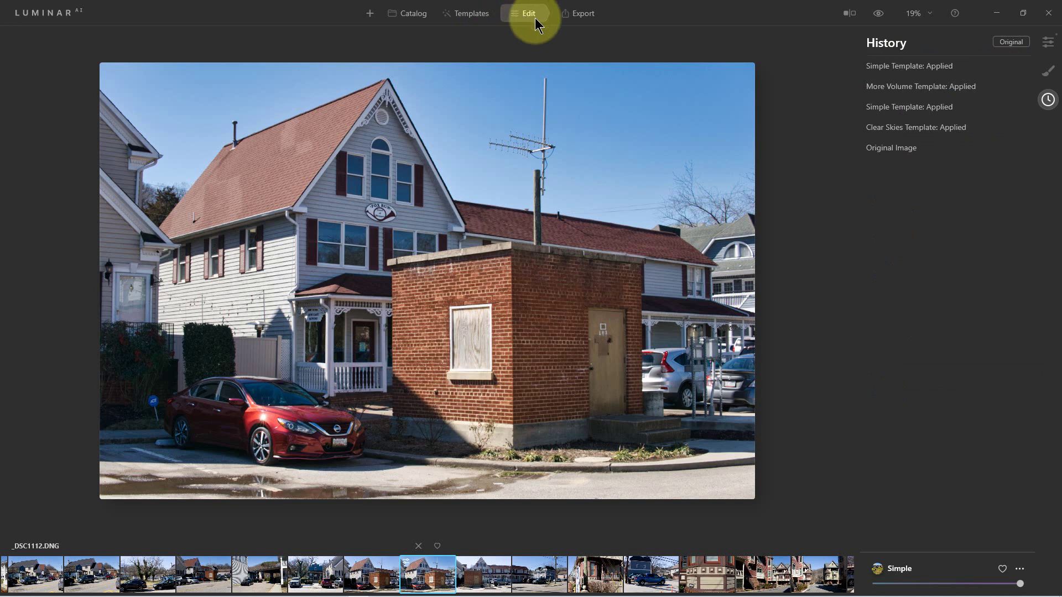
{"action": "left_click", "coordinate": [1048, 42]}
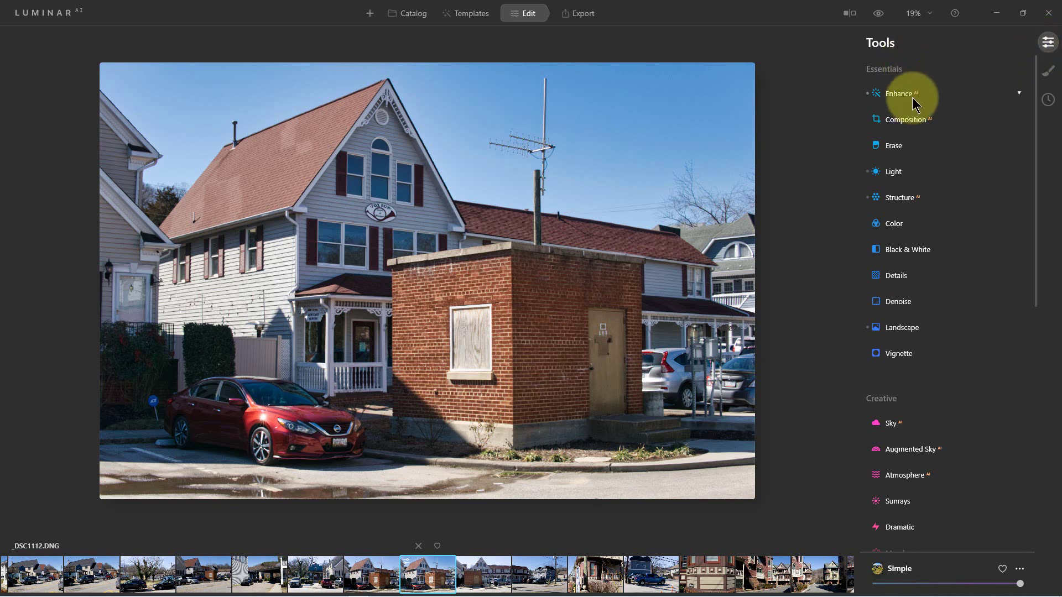
{"action": "scroll", "coordinate": [911, 101], "scroll_direction": "down", "scroll_amount": 3}
{"action": "scroll", "coordinate": [913, 104], "scroll_direction": "up", "scroll_amount": 3}
{"action": "scroll", "coordinate": [913, 104], "scroll_direction": "down", "scroll_amount": 11}
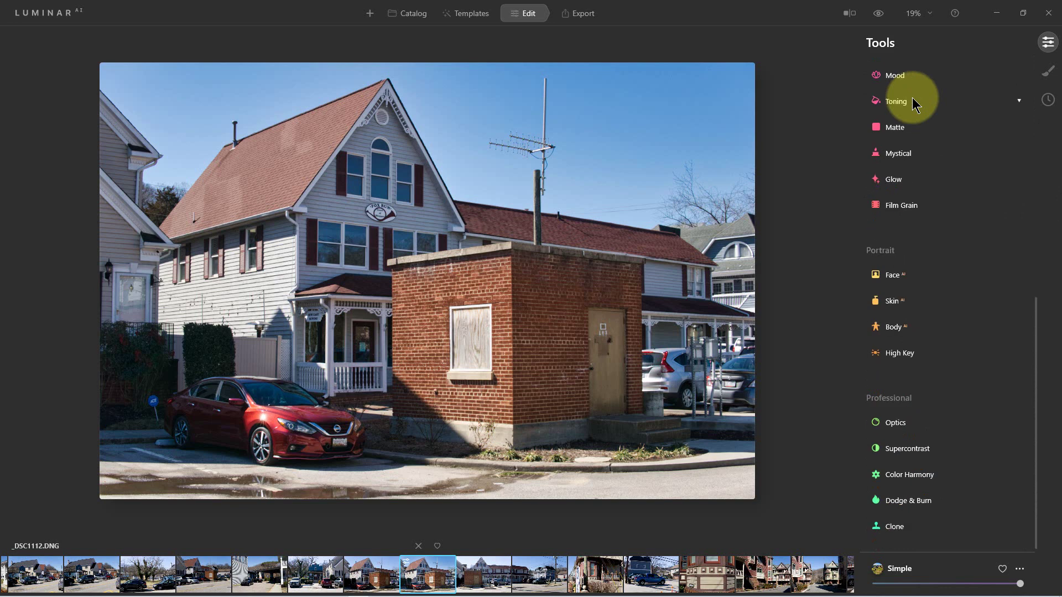
{"action": "scroll", "coordinate": [912, 104], "scroll_direction": "up", "scroll_amount": 11}
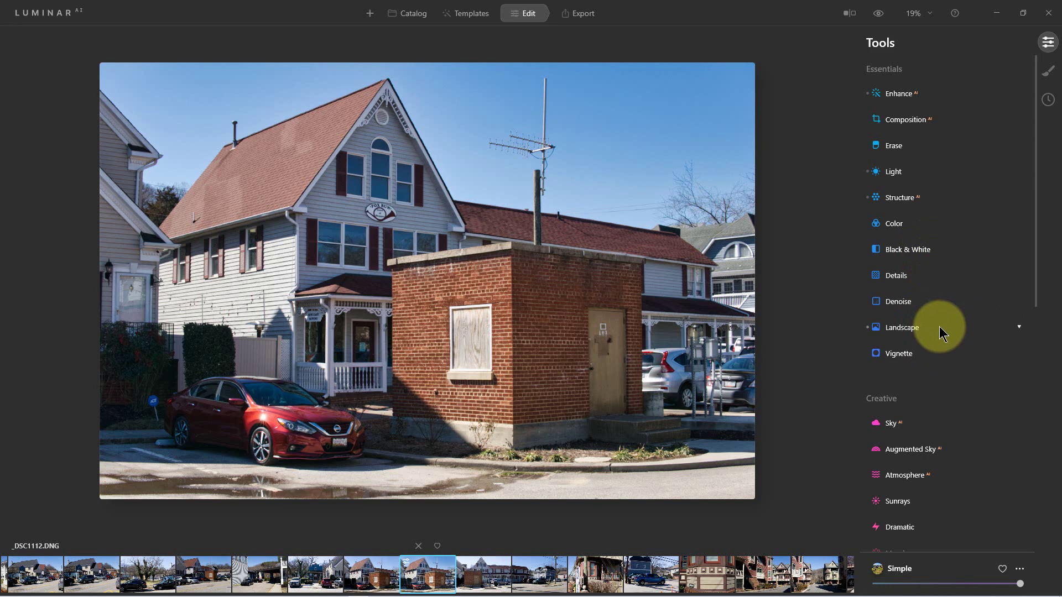
{"action": "left_click", "coordinate": [893, 172]}
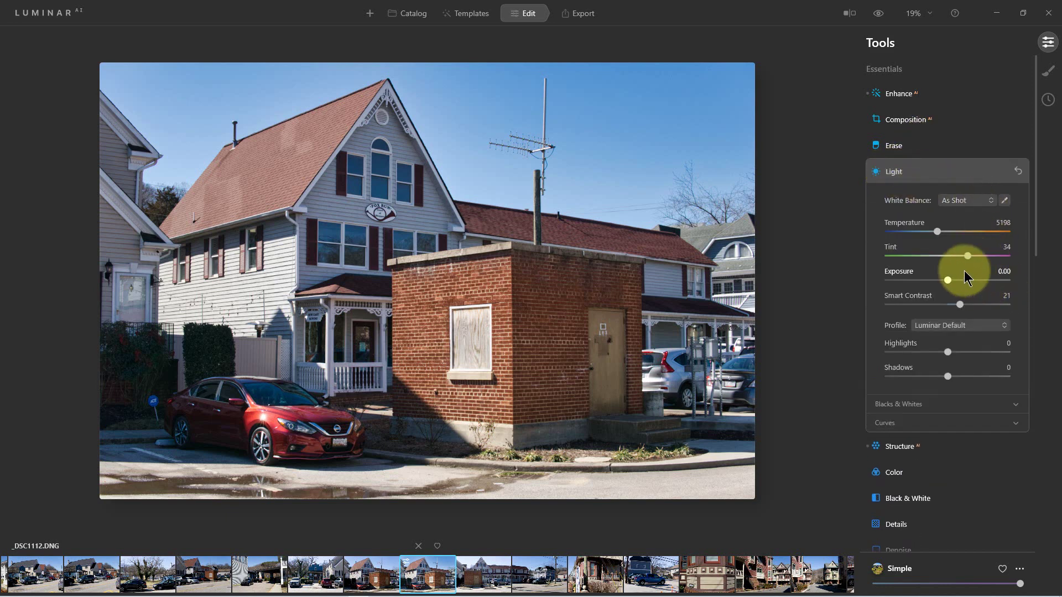
{"action": "left_click_drag", "start_coordinate": [937, 233], "coordinate": [947, 230]}
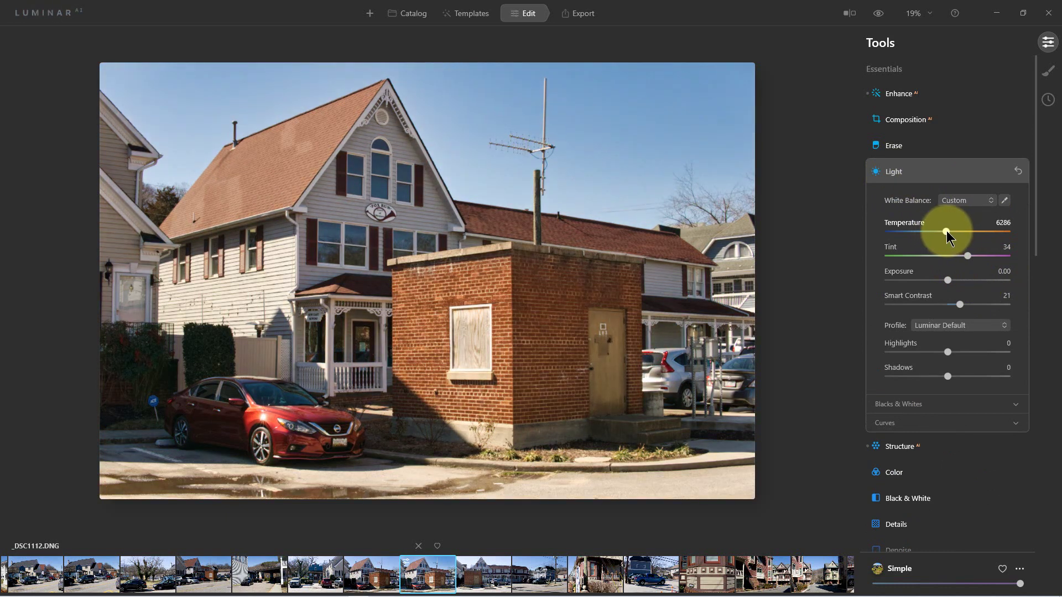
{"action": "left_click", "coordinate": [1018, 172]}
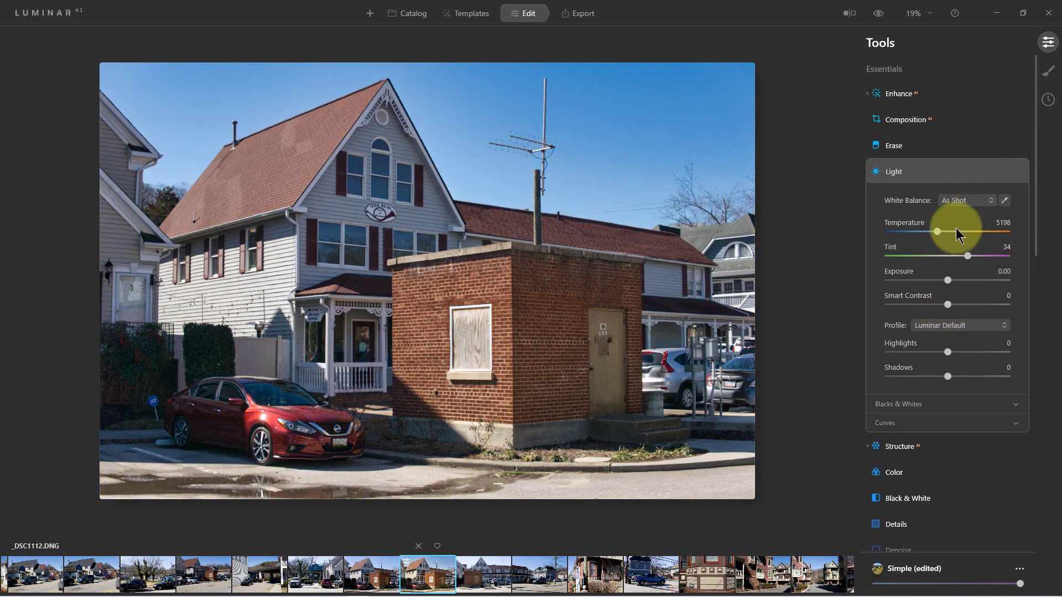
{"action": "left_click", "coordinate": [993, 171]}
{"action": "left_click", "coordinate": [946, 168]}
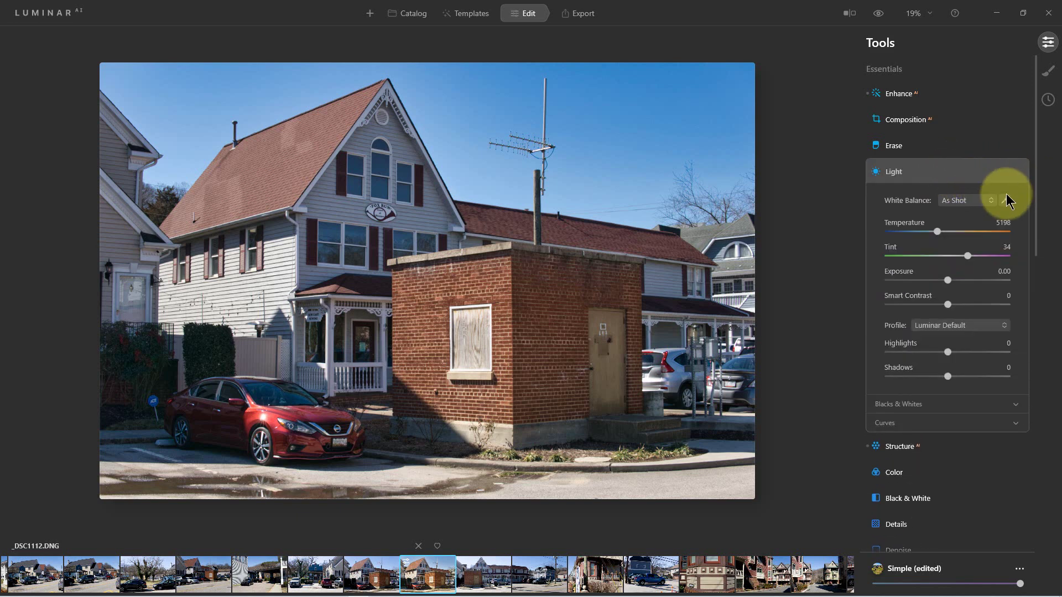
{"action": "left_click_drag", "start_coordinate": [941, 231], "coordinate": [961, 231]}
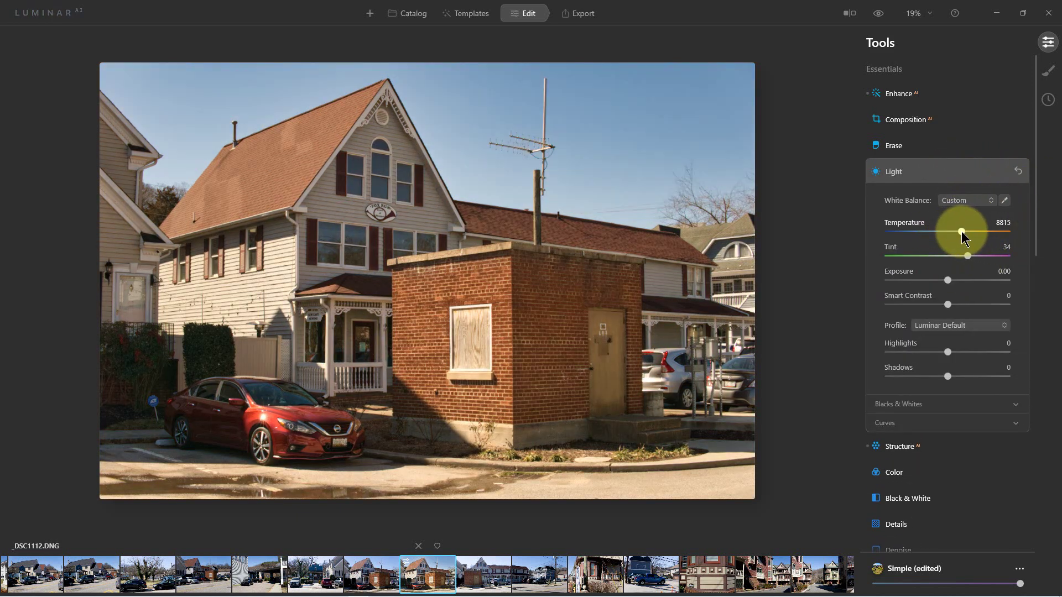
{"action": "left_click_drag", "start_coordinate": [948, 304], "coordinate": [967, 304]}
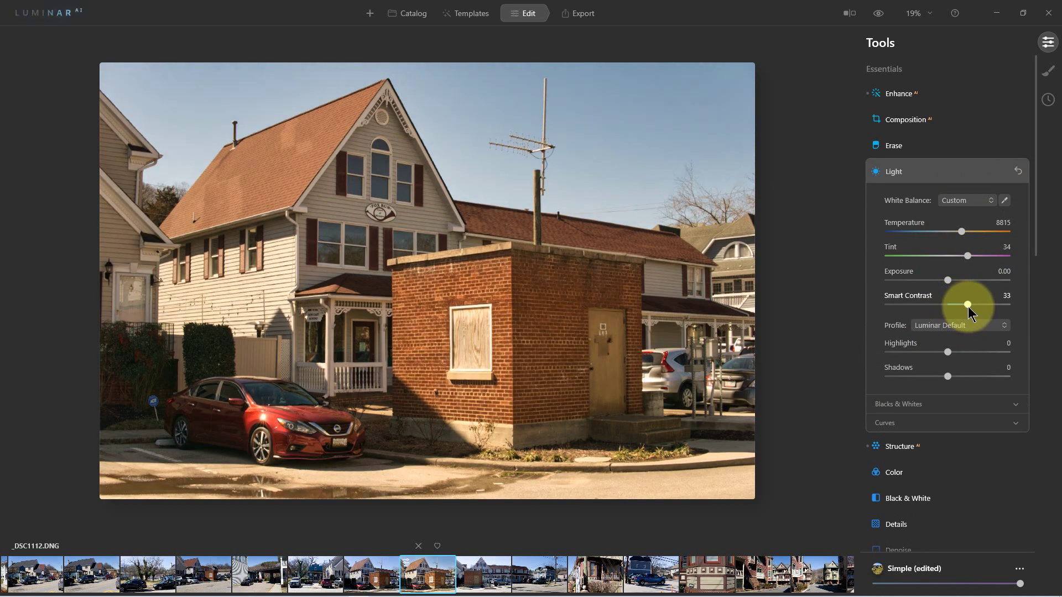
{"action": "left_click", "coordinate": [1016, 172]}
{"action": "left_click", "coordinate": [1015, 171]}
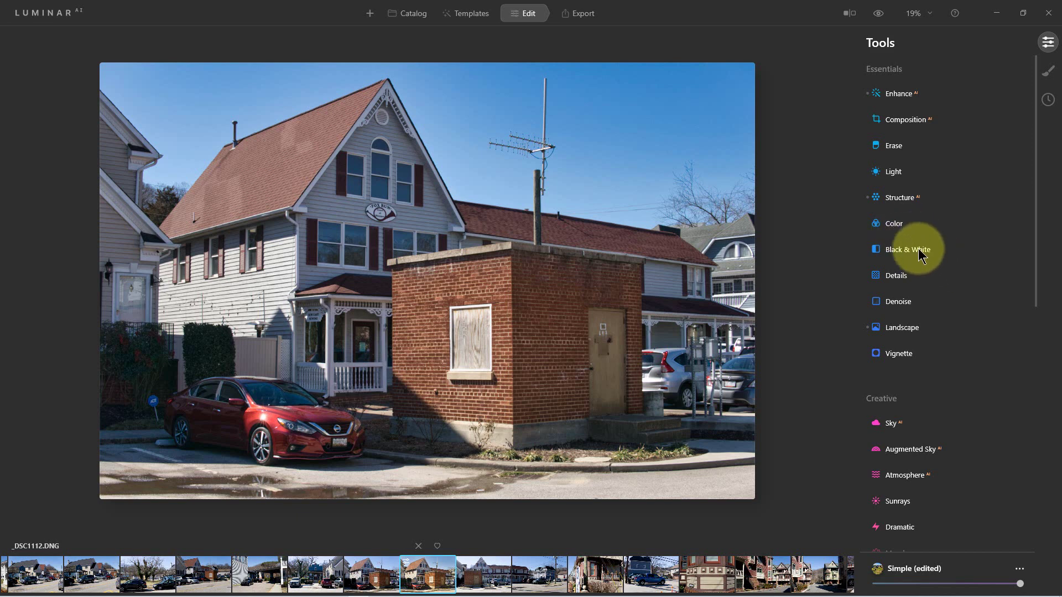
Step: Convert the photo to Black & White and toggle it to compare with colour
{"action": "left_click", "coordinate": [918, 249]}
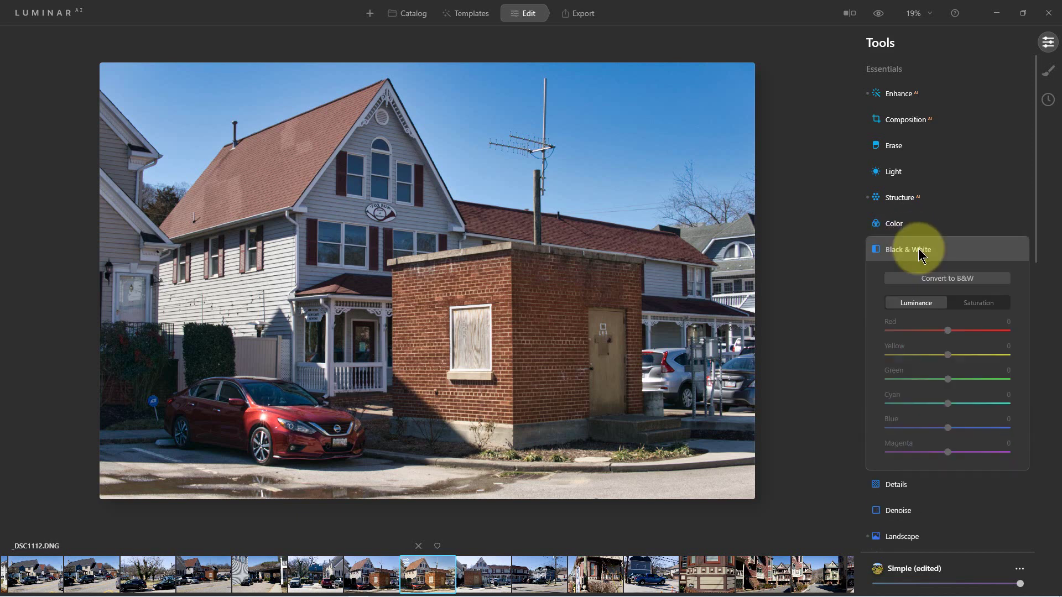
{"action": "left_click", "coordinate": [970, 280]}
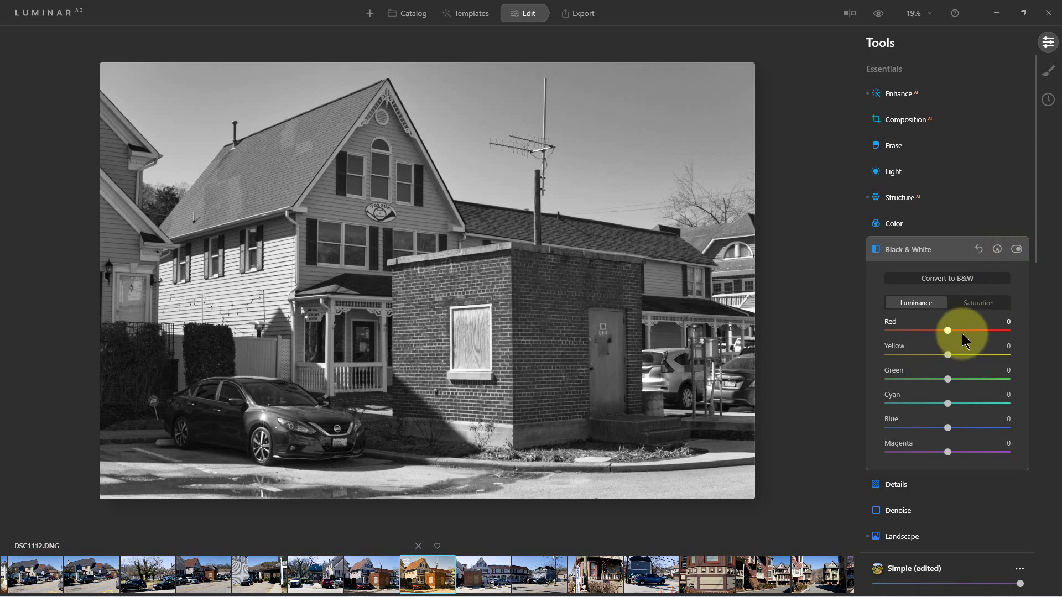
{"action": "left_click", "coordinate": [1016, 249]}
{"action": "left_click", "coordinate": [1016, 248]}
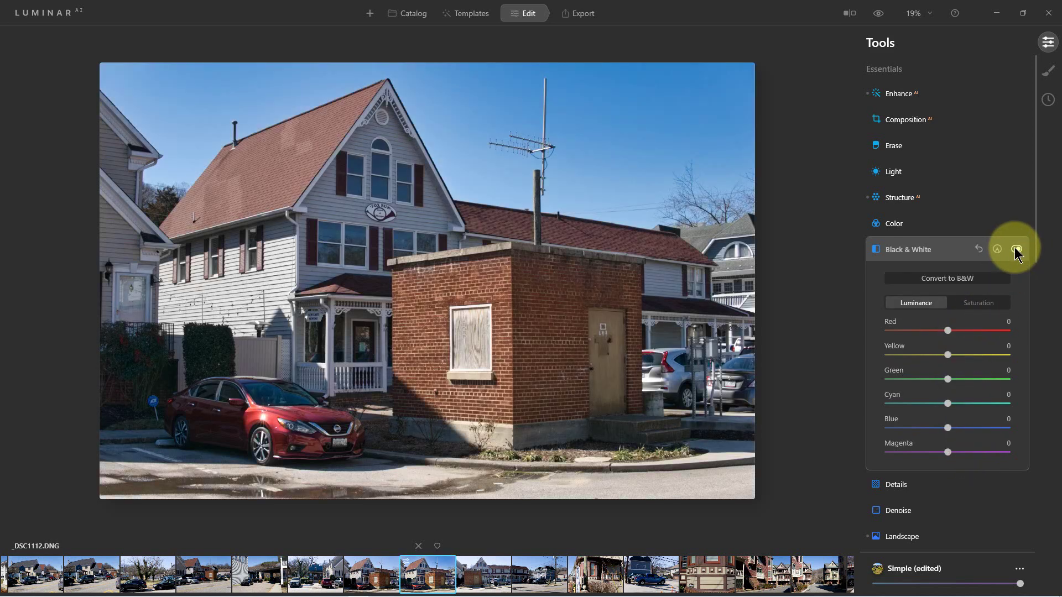
{"action": "left_click", "coordinate": [1016, 248]}
{"action": "left_click", "coordinate": [1016, 248]}
{"action": "left_click", "coordinate": [1016, 249]}
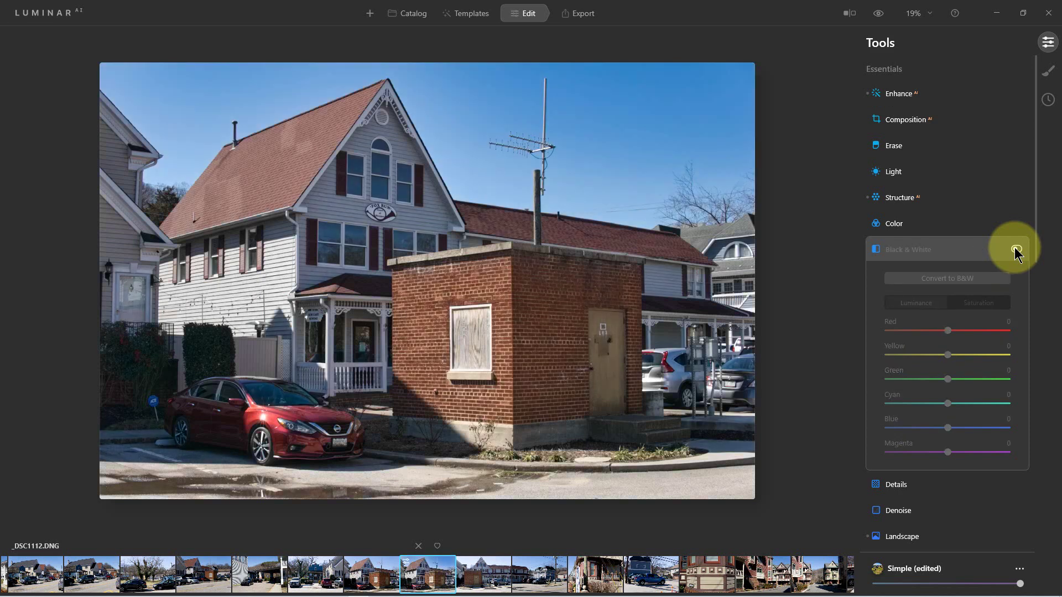
{"action": "left_click", "coordinate": [1016, 248]}
{"action": "left_click", "coordinate": [1015, 249]}
{"action": "left_click", "coordinate": [1015, 249]}
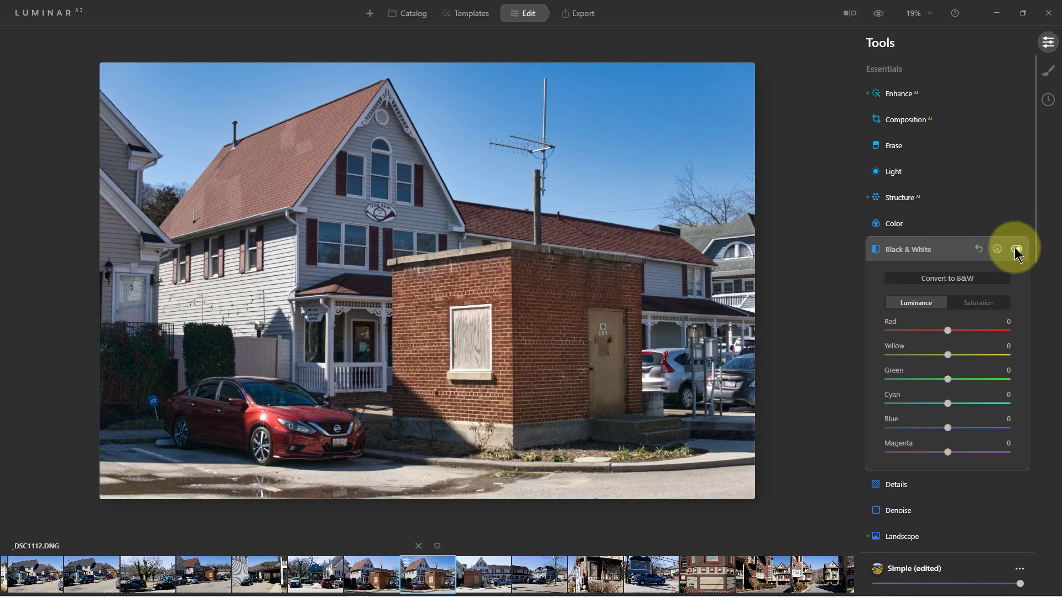
Step: Reset the Black & White adjustment to restore colour and collapse the tool
{"action": "left_click", "coordinate": [982, 249]}
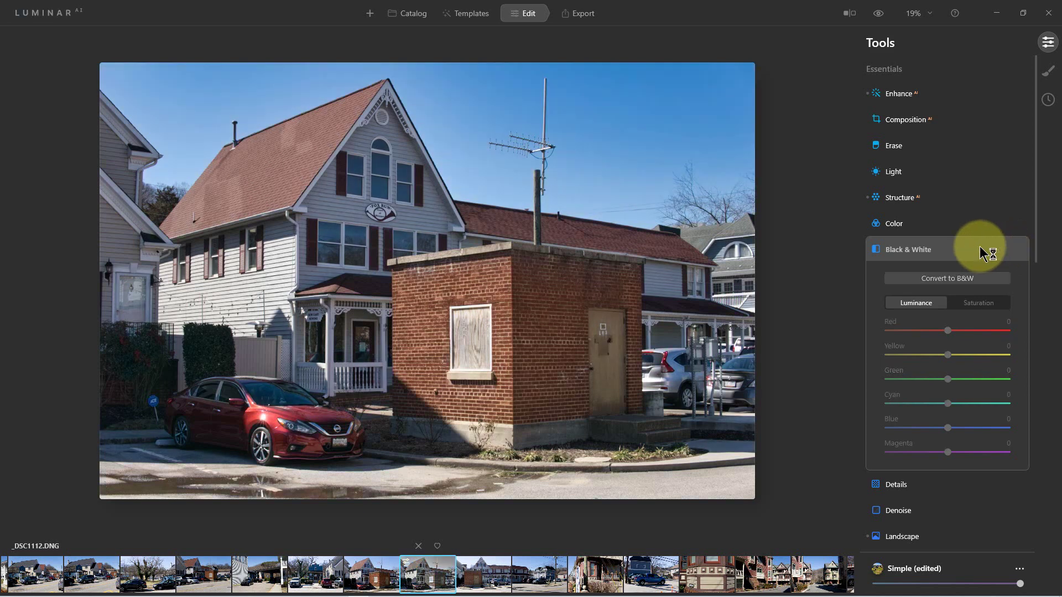
{"action": "left_click", "coordinate": [955, 246]}
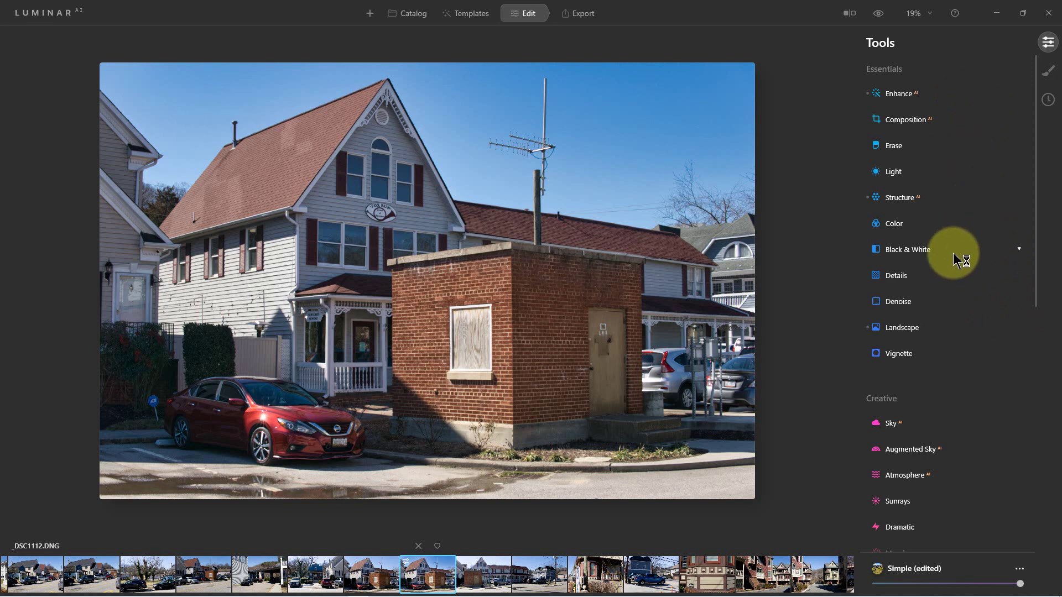
{"action": "scroll", "coordinate": [954, 252], "scroll_direction": "down", "scroll_amount": 3}
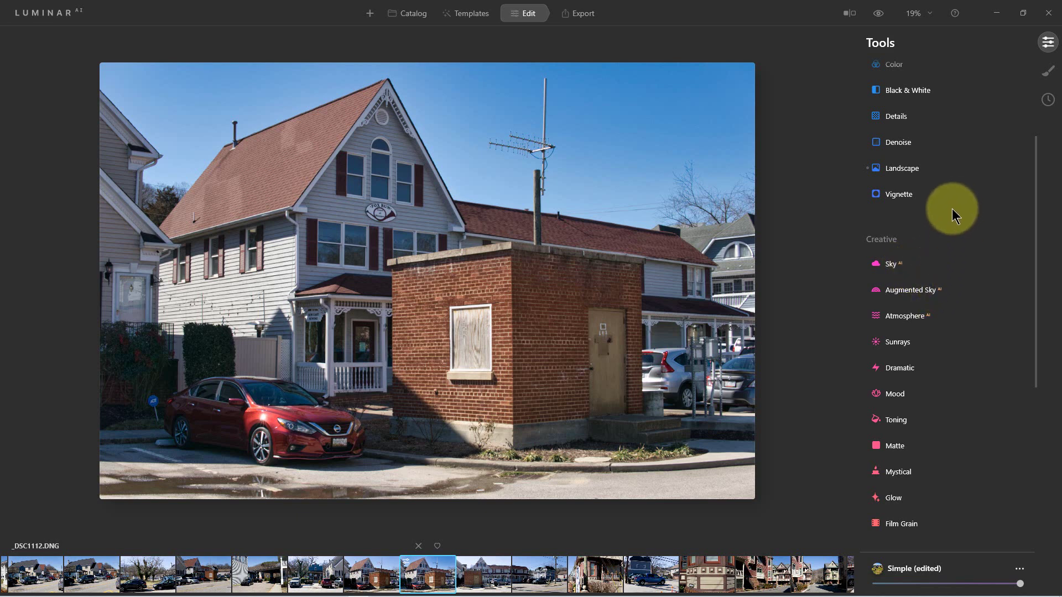
{"action": "scroll", "coordinate": [958, 390], "scroll_direction": "down", "scroll_amount": 5}
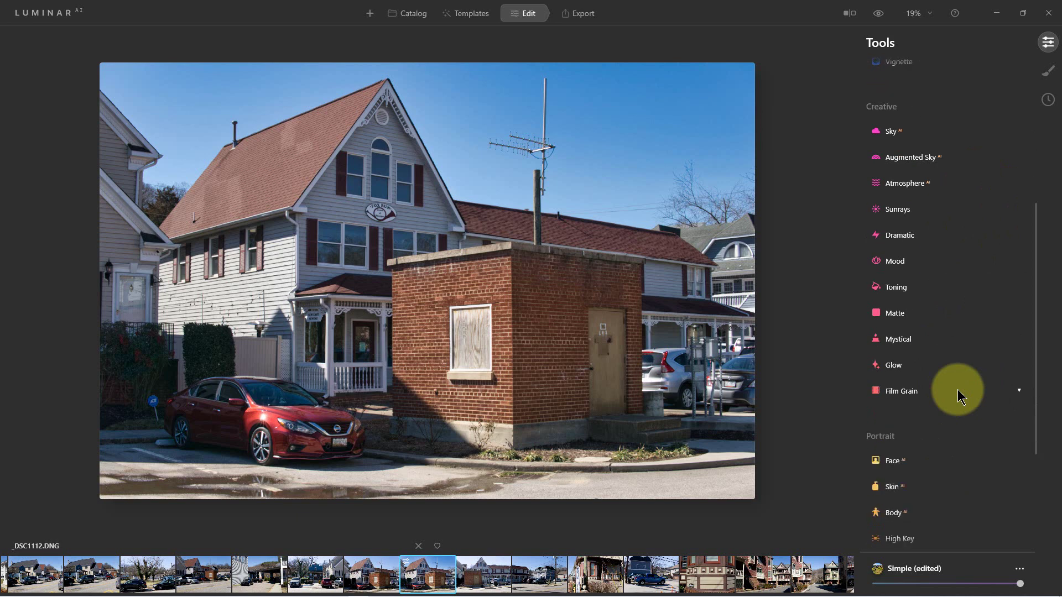
{"action": "scroll", "coordinate": [958, 389], "scroll_direction": "up", "scroll_amount": 7}
{"action": "scroll", "coordinate": [958, 389], "scroll_direction": "up", "scroll_amount": 2}
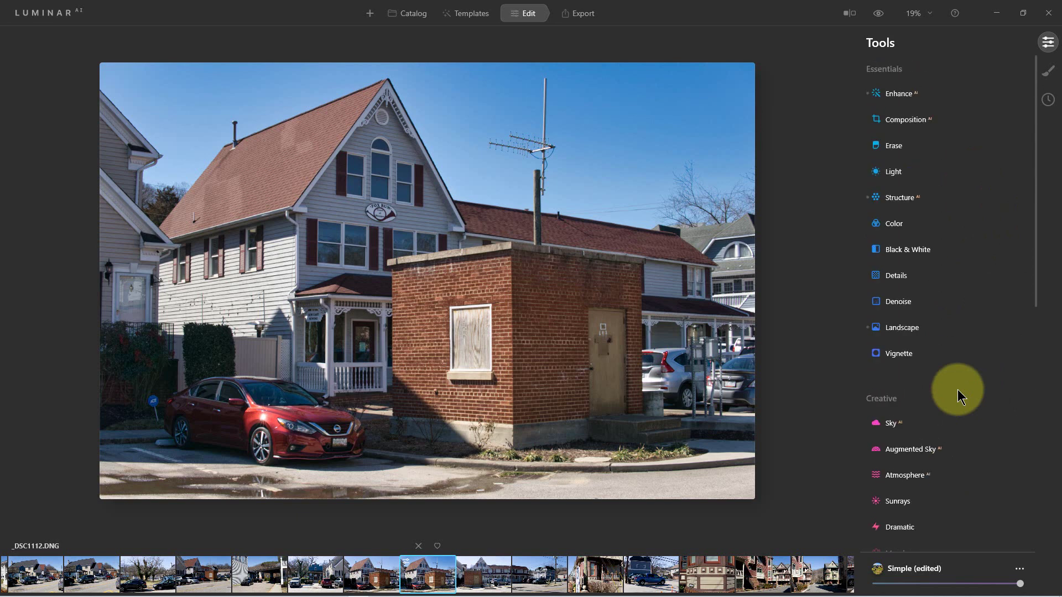
Step: Add a Basic local mask layer using Paint Mask with brush radius 51
{"action": "left_click", "coordinate": [1048, 73]}
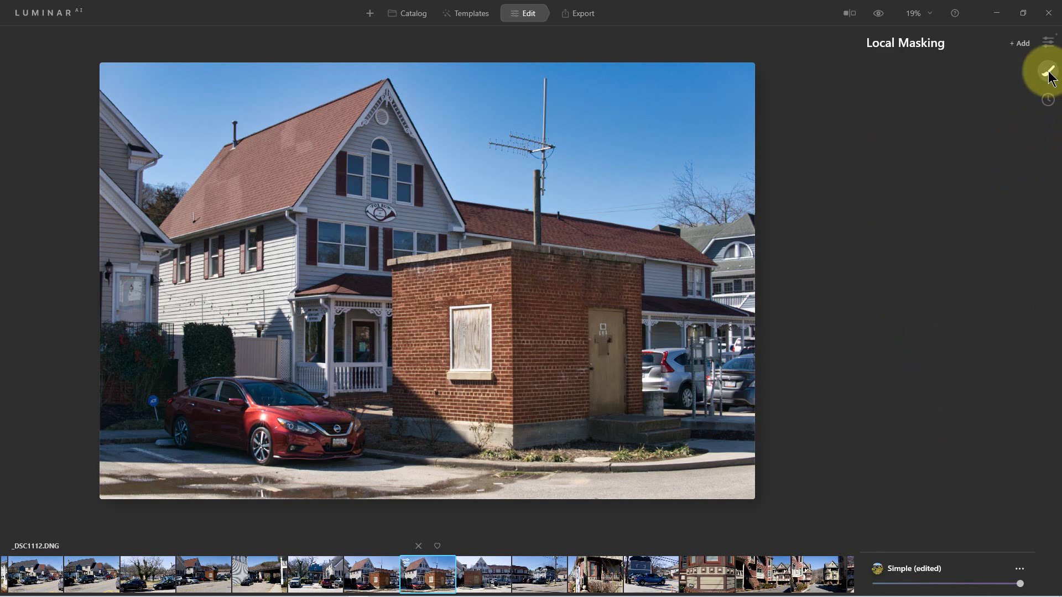
{"action": "left_click", "coordinate": [1020, 42]}
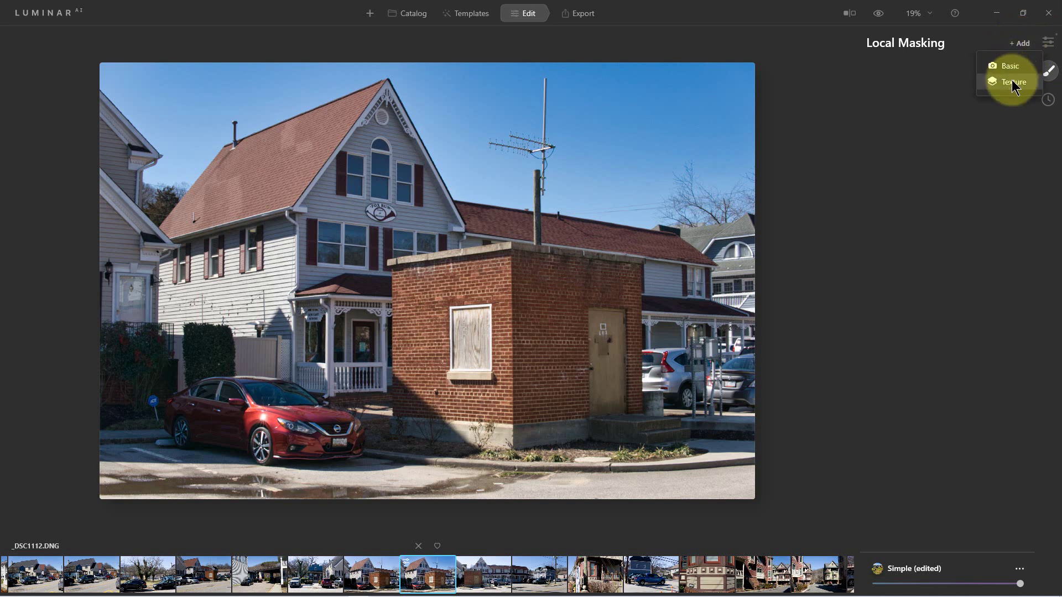
{"action": "left_click", "coordinate": [1011, 67]}
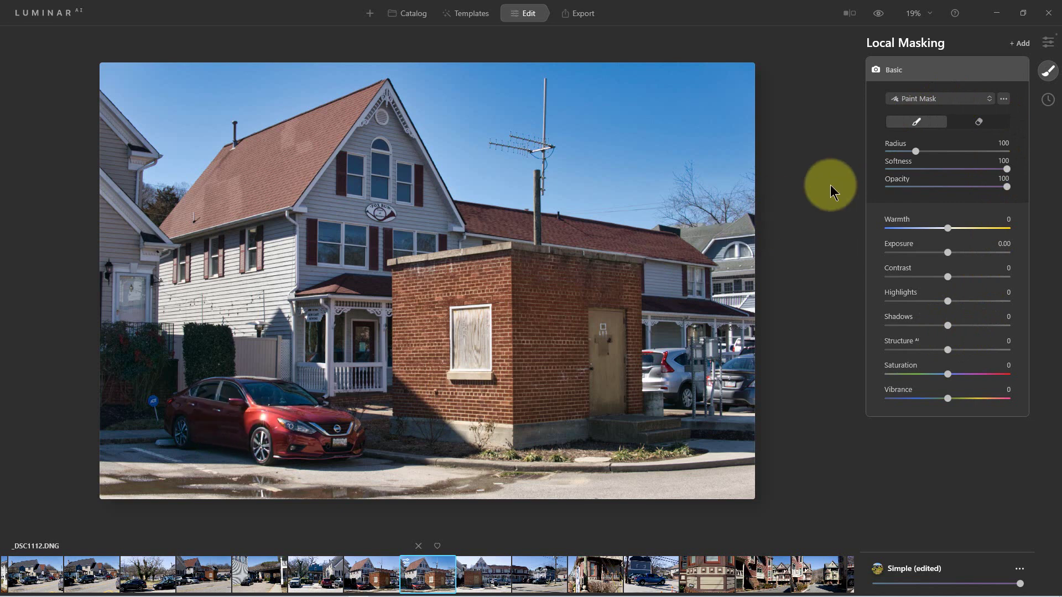
{"action": "left_click_drag", "start_coordinate": [918, 151], "coordinate": [902, 151]}
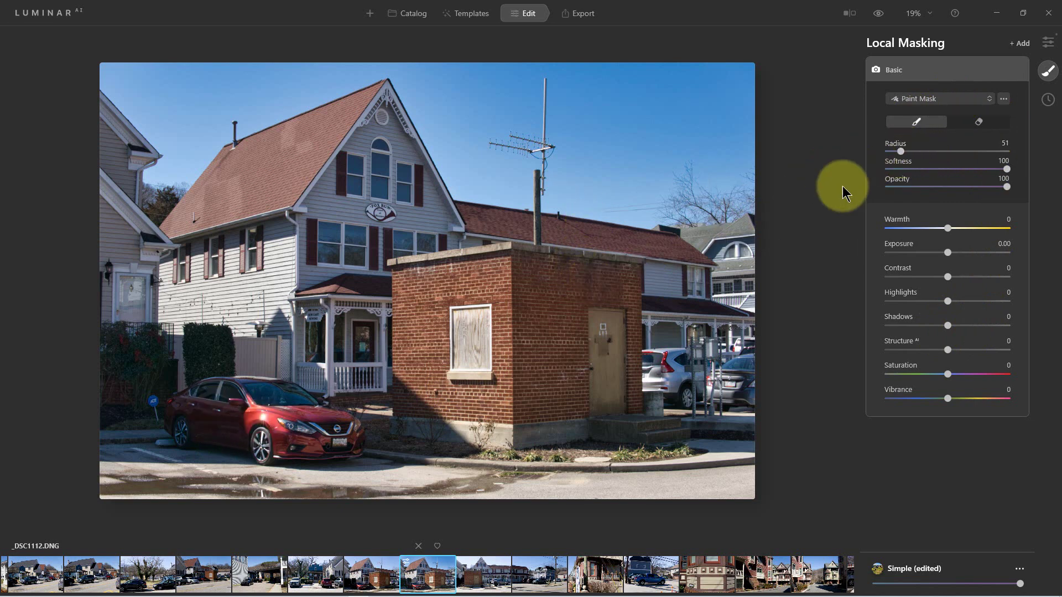
{"action": "left_click", "coordinate": [977, 100]}
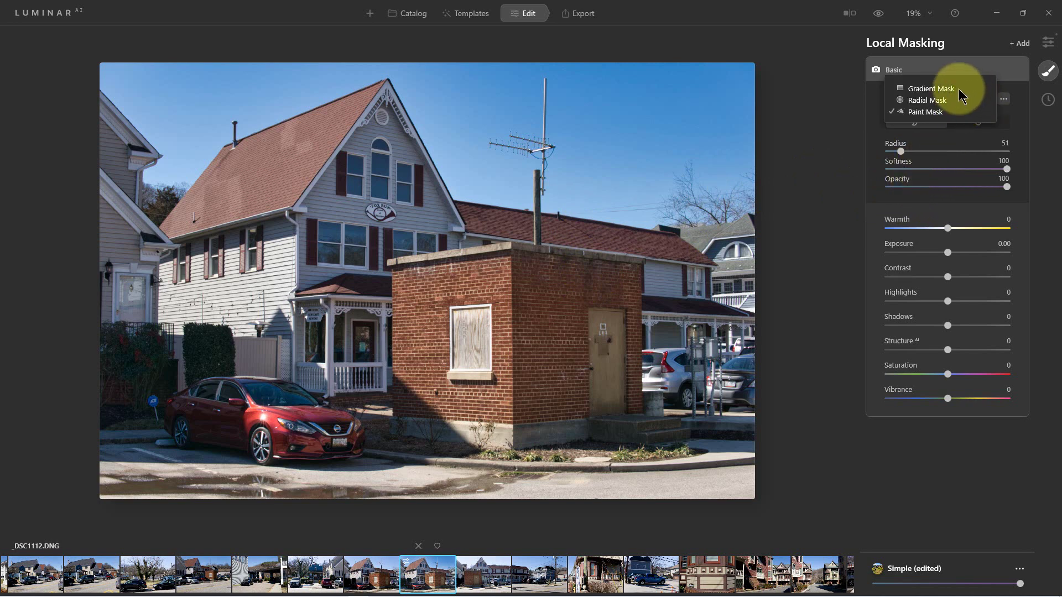
{"action": "left_click", "coordinate": [870, 147]}
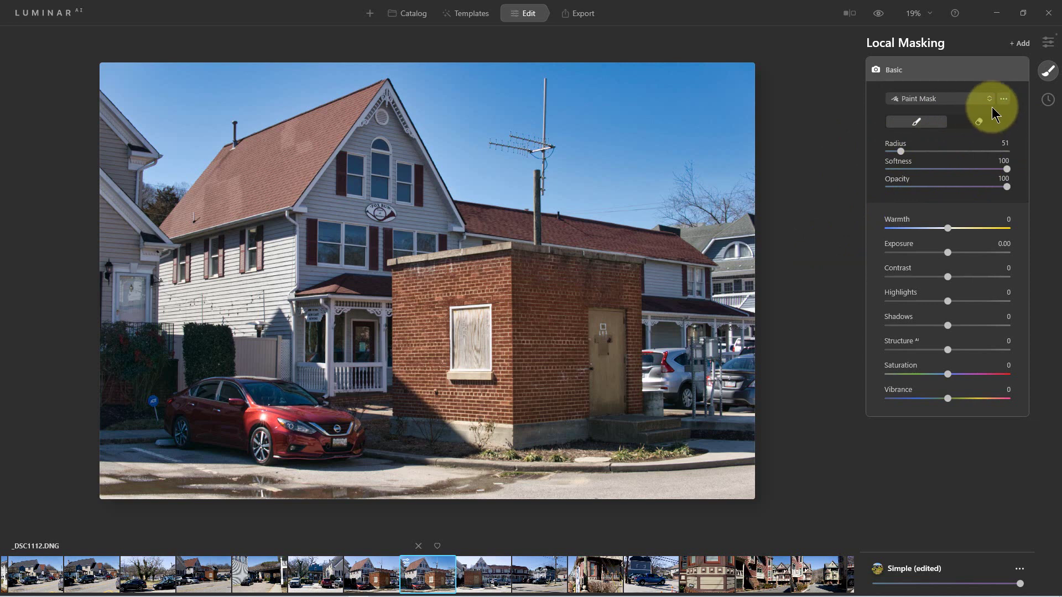
{"action": "left_click", "coordinate": [1018, 45]}
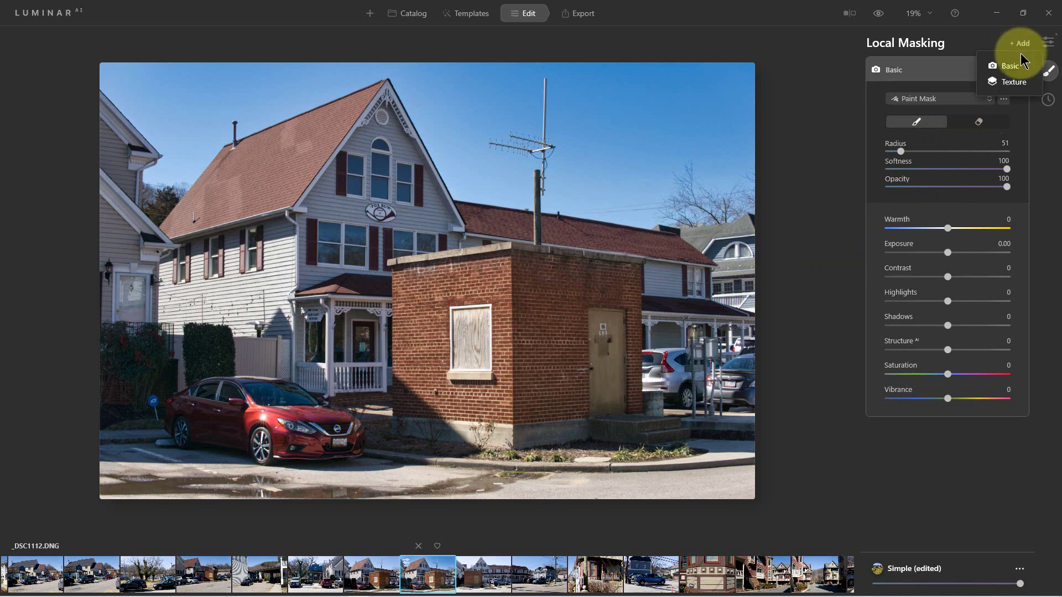
Step: Add a Texture mask layer above Basic, check its mask types, then collapse it
{"action": "left_click", "coordinate": [1017, 82]}
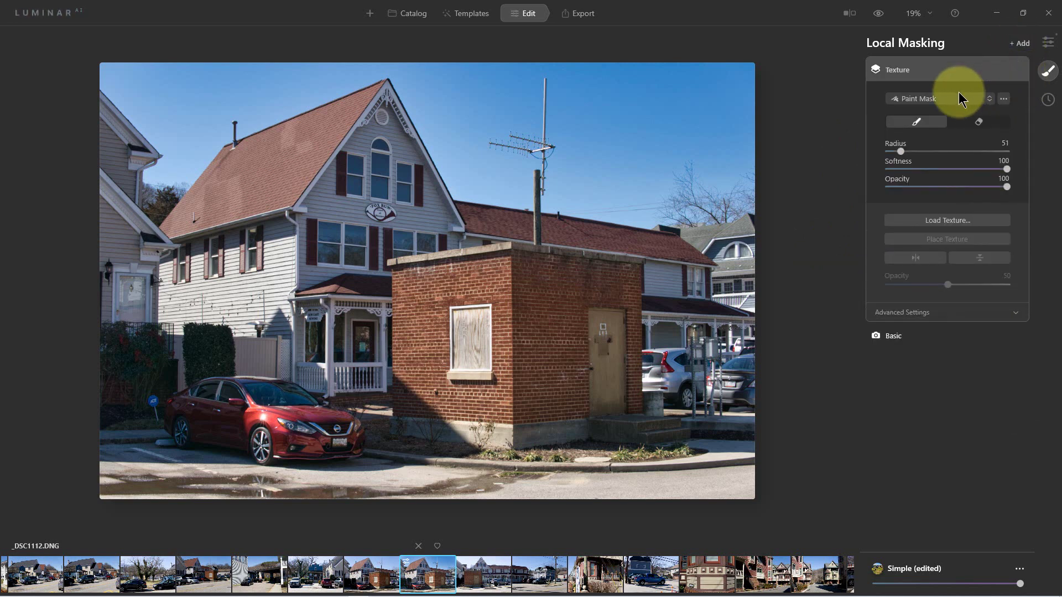
{"action": "left_click", "coordinate": [957, 98]}
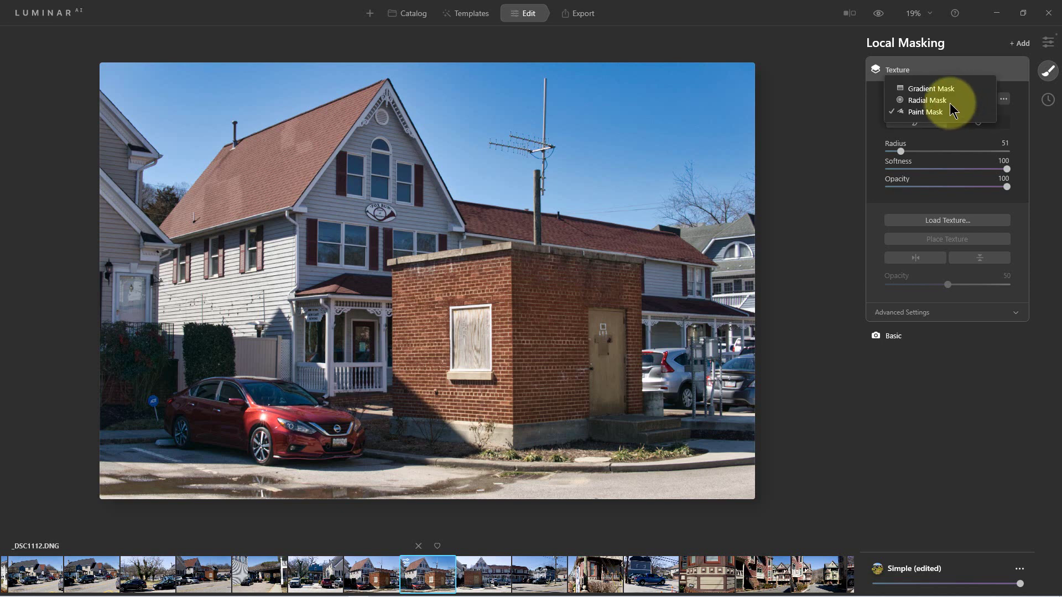
{"action": "left_click", "coordinate": [984, 65]}
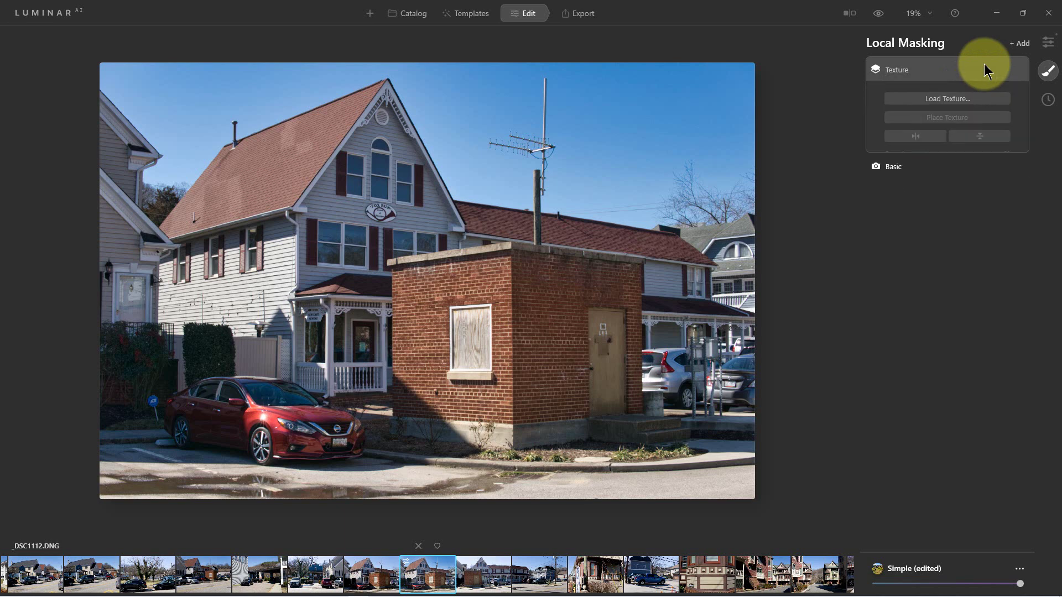
{"action": "left_click", "coordinate": [924, 69]}
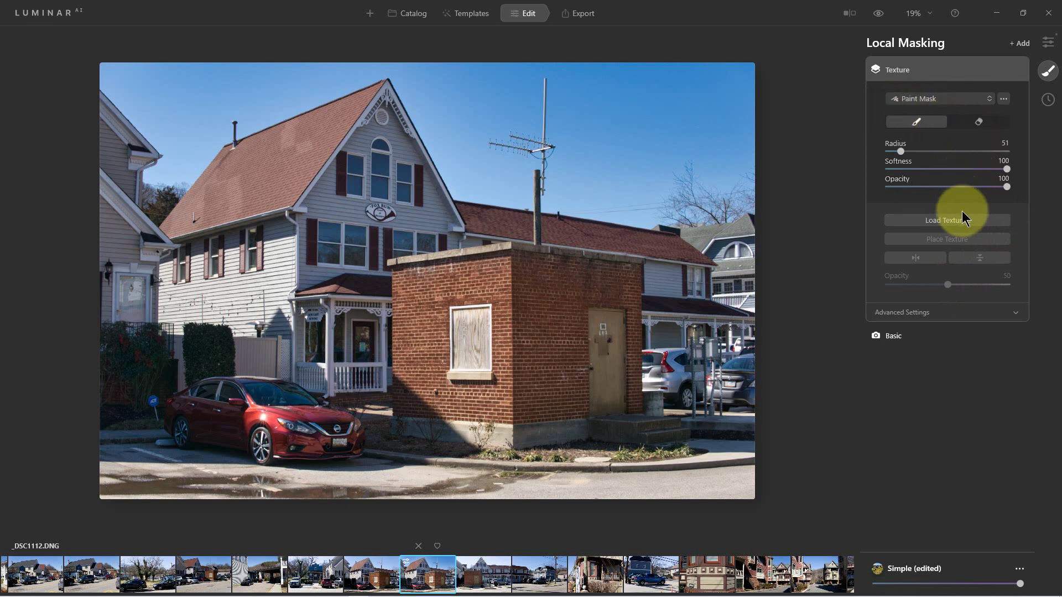
{"action": "left_click", "coordinate": [984, 66]}
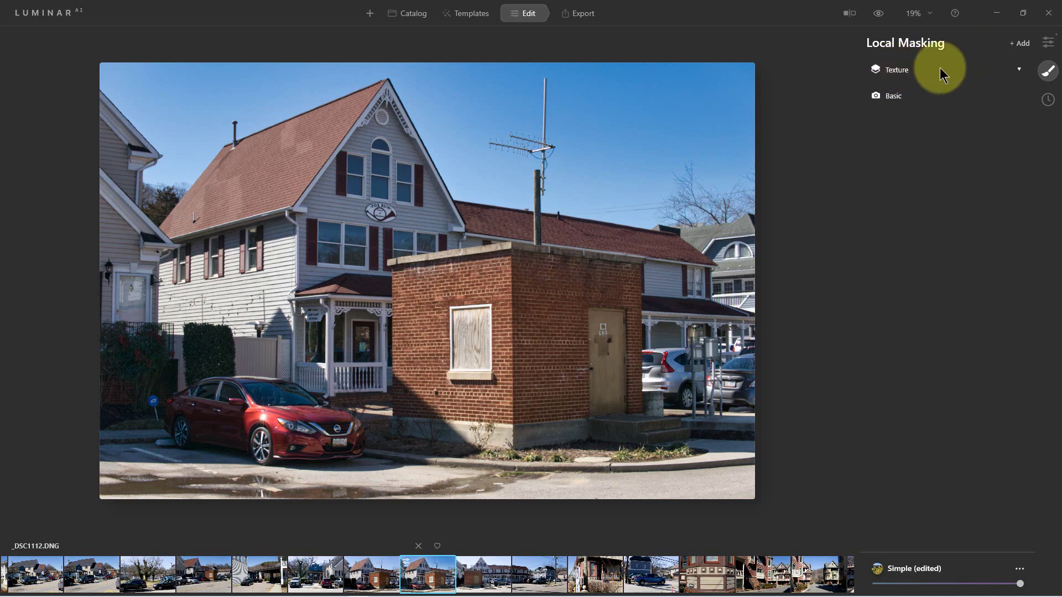